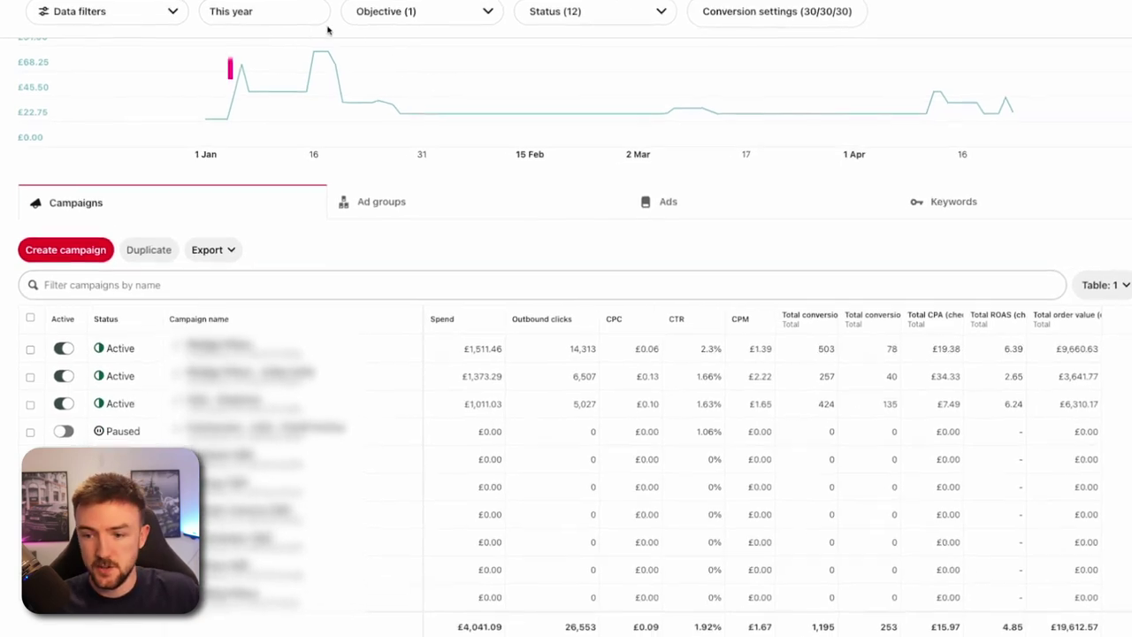
Step: Open the reporting date range options and close them without changing anything
click(293, 12)
click(292, 12)
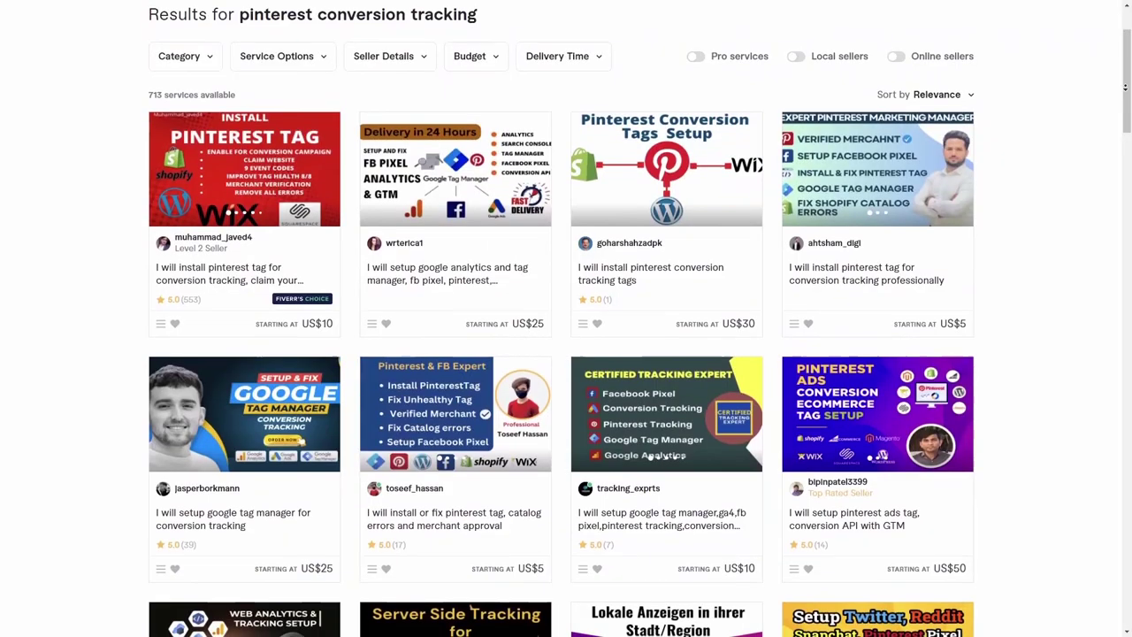
Step: Scroll through the Fiverr results for 'pinterest conversion tracking' services
scroll(566, 354, down, 1)
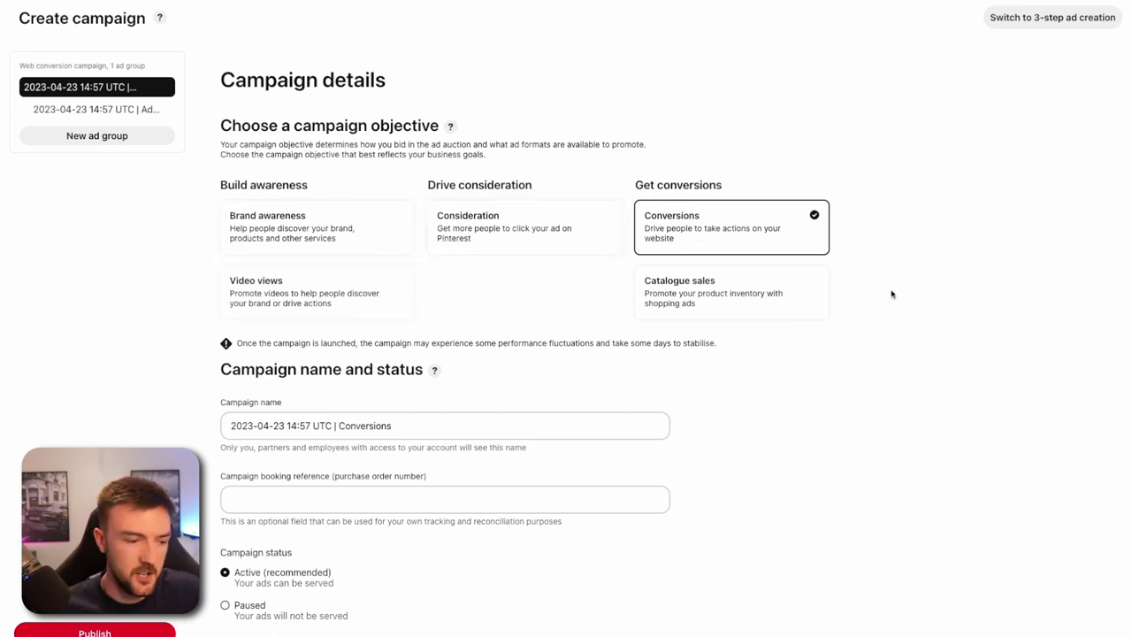
Step: Replace the default campaign name with 'Gym Leggings - Image ads', fixing a typo along the way
scroll(890, 291, down, 3)
triple_click(513, 157)
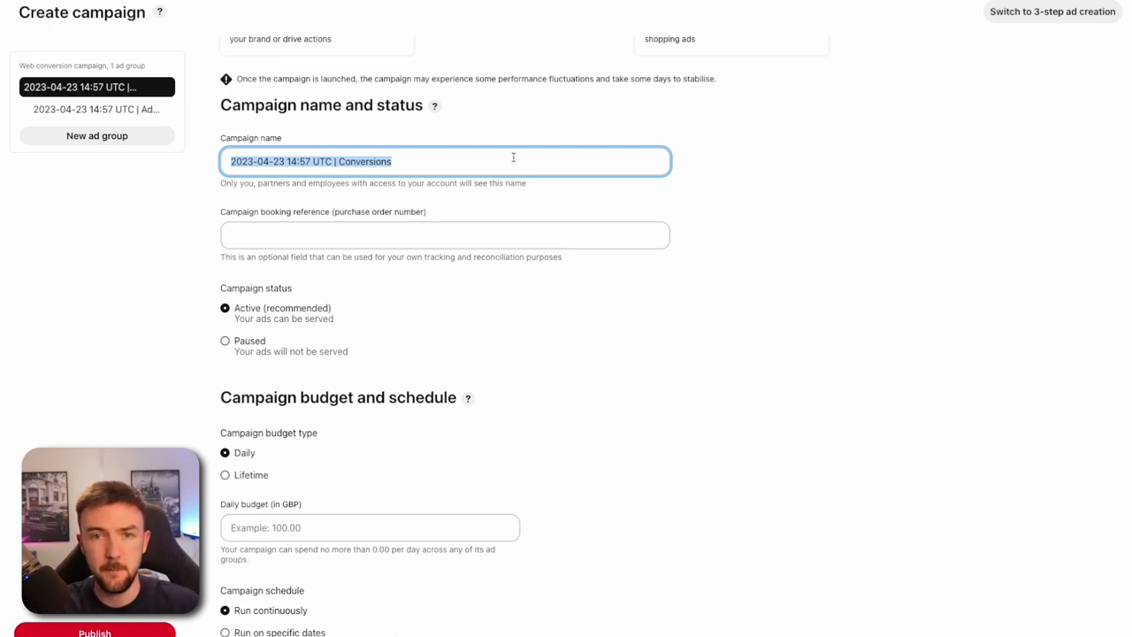
text(Gym Legginf)
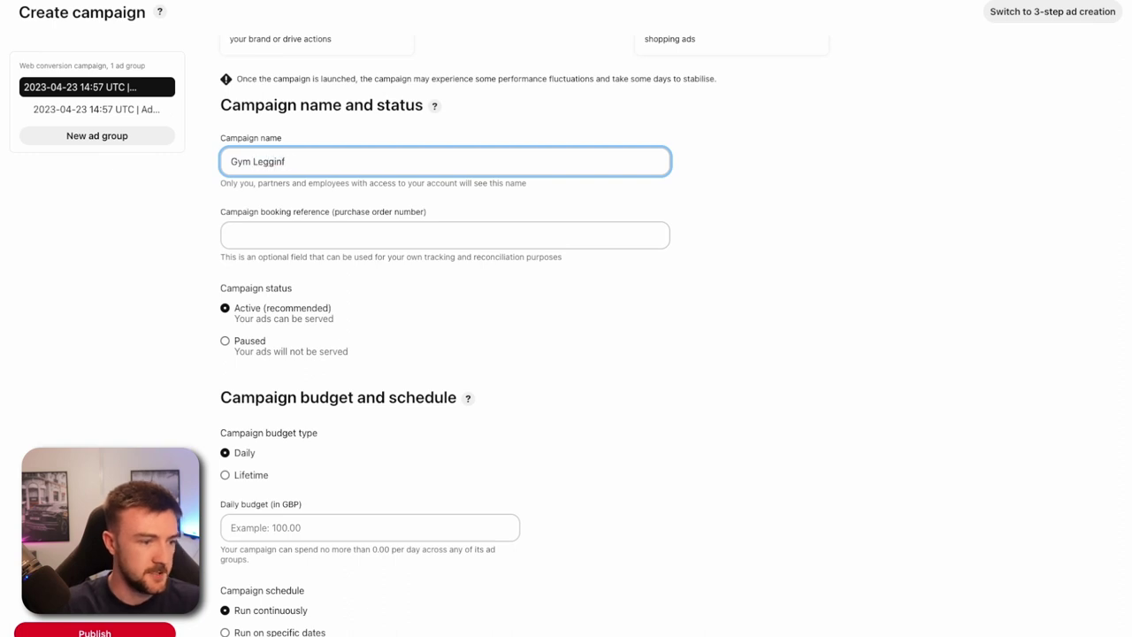
key(BackSpace)
text(s - Image ads)
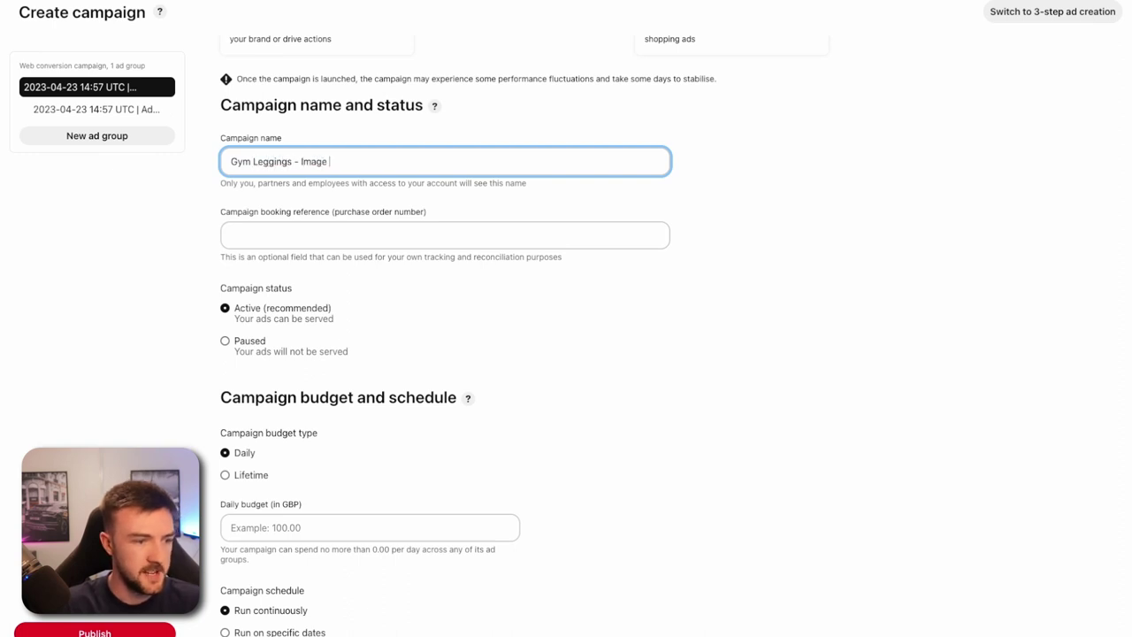
click(755, 283)
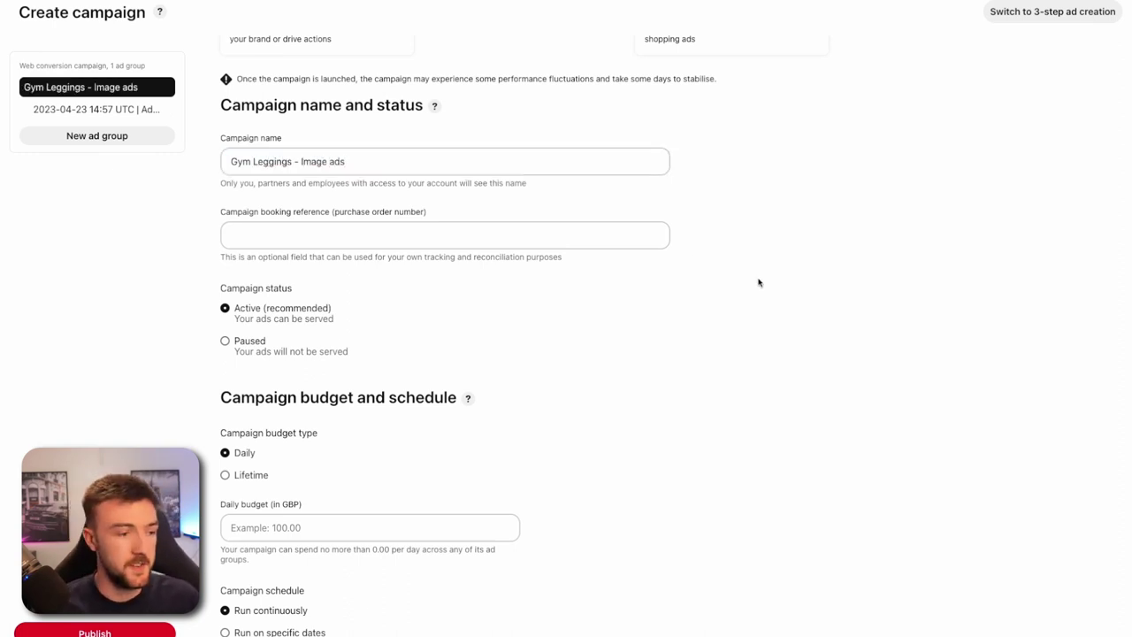
Step: Set a 5.00 GBP daily budget running continuously and continue to the ad group details
scroll(283, 227, down, 2)
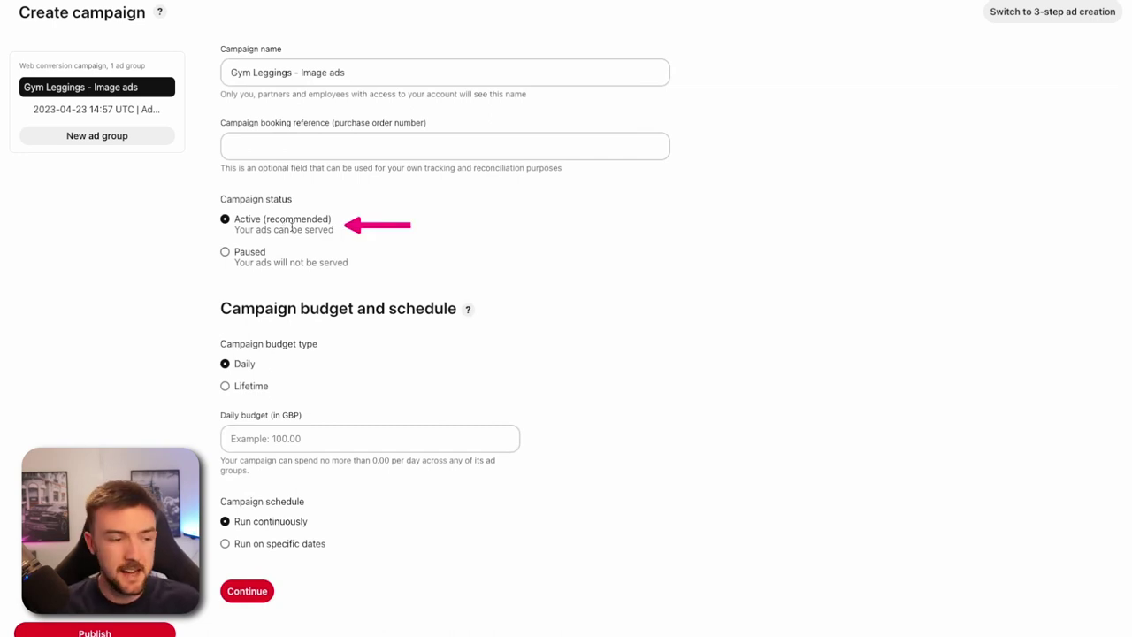
click(270, 437)
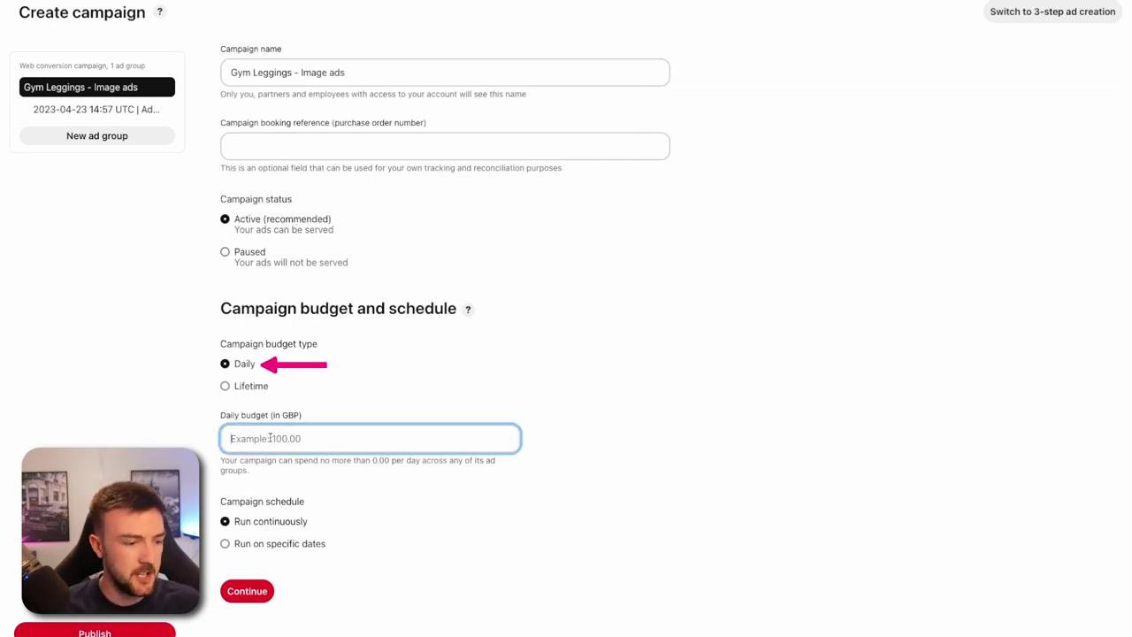
click(235, 388)
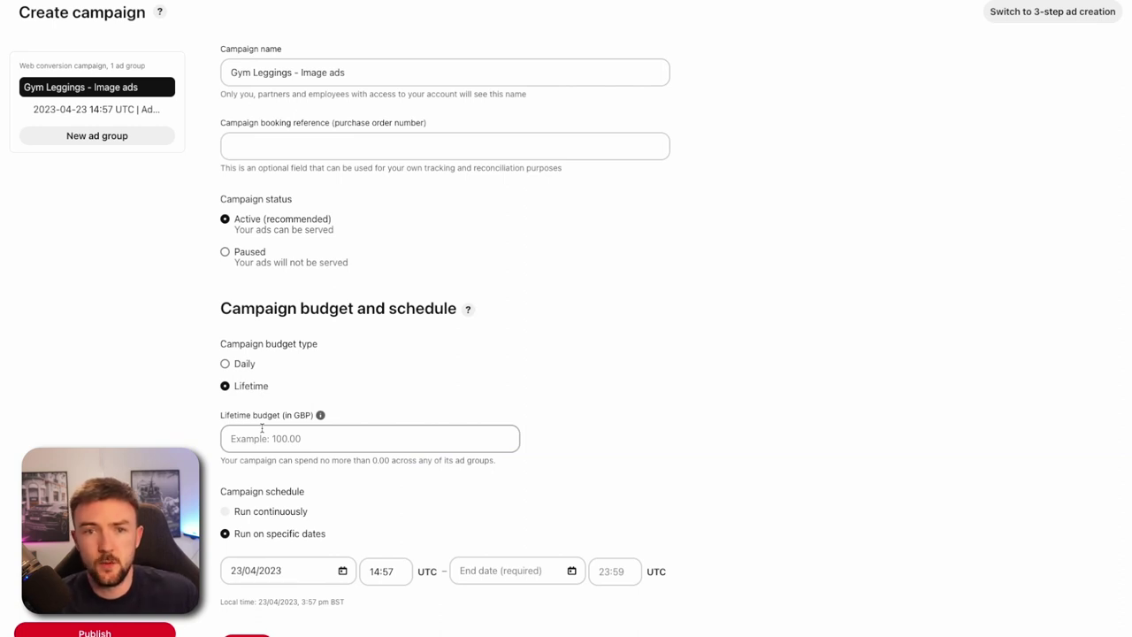
click(243, 367)
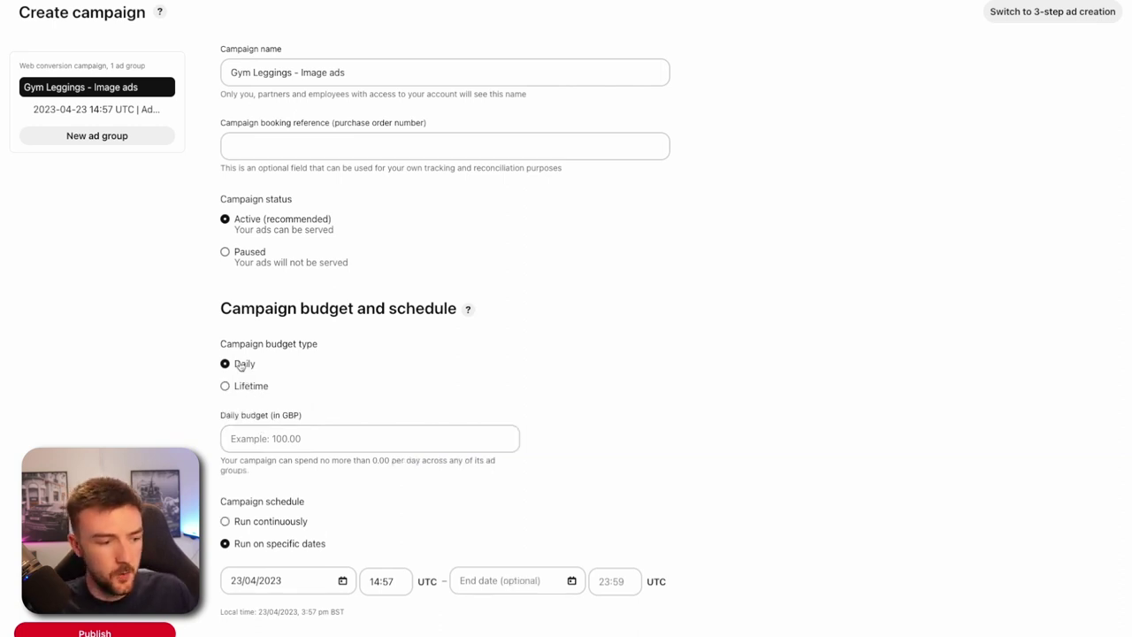
click(301, 438)
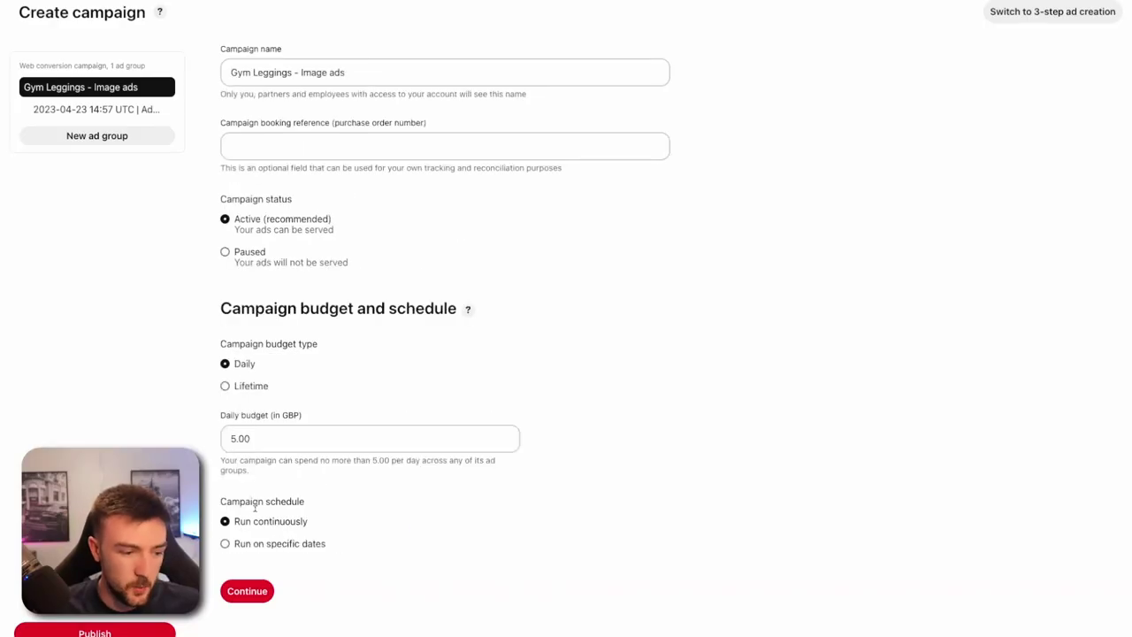
click(248, 591)
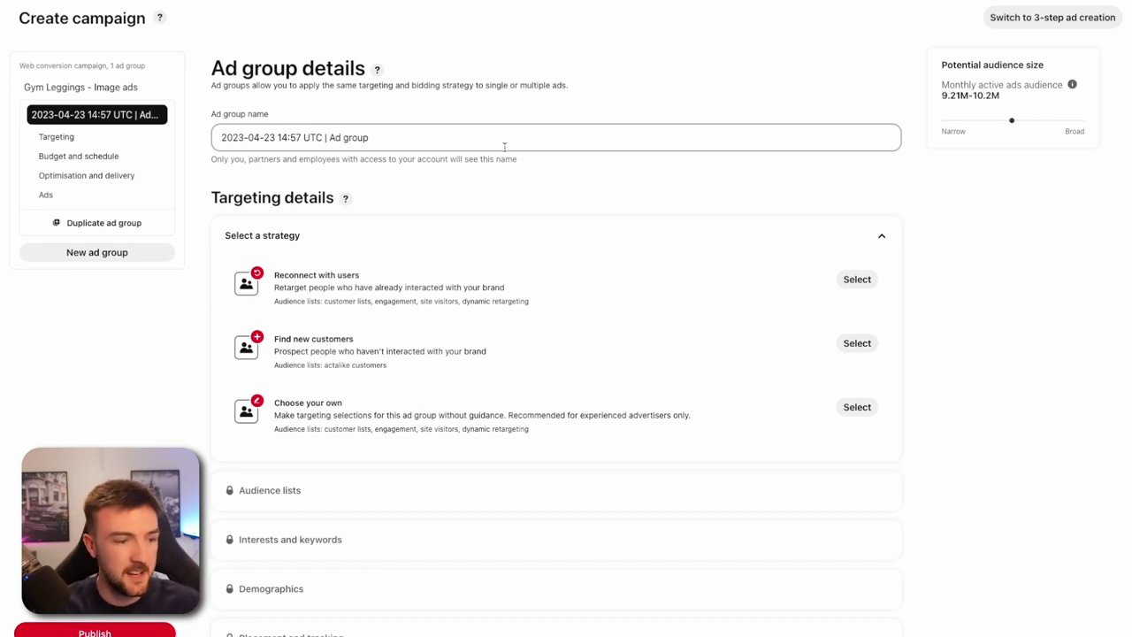
Step: Rename the ad group to 'Fitness' and choose the Find new customers targeting strategy
triple_click(730, 132)
key(BackSpace)
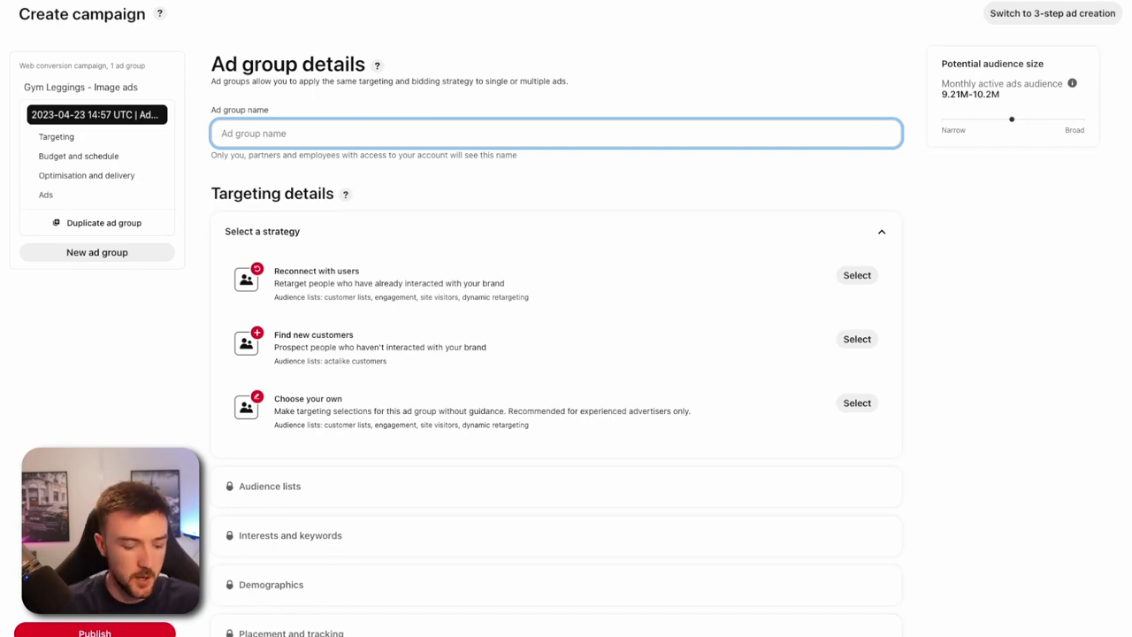
text(Fitness)
click(1071, 387)
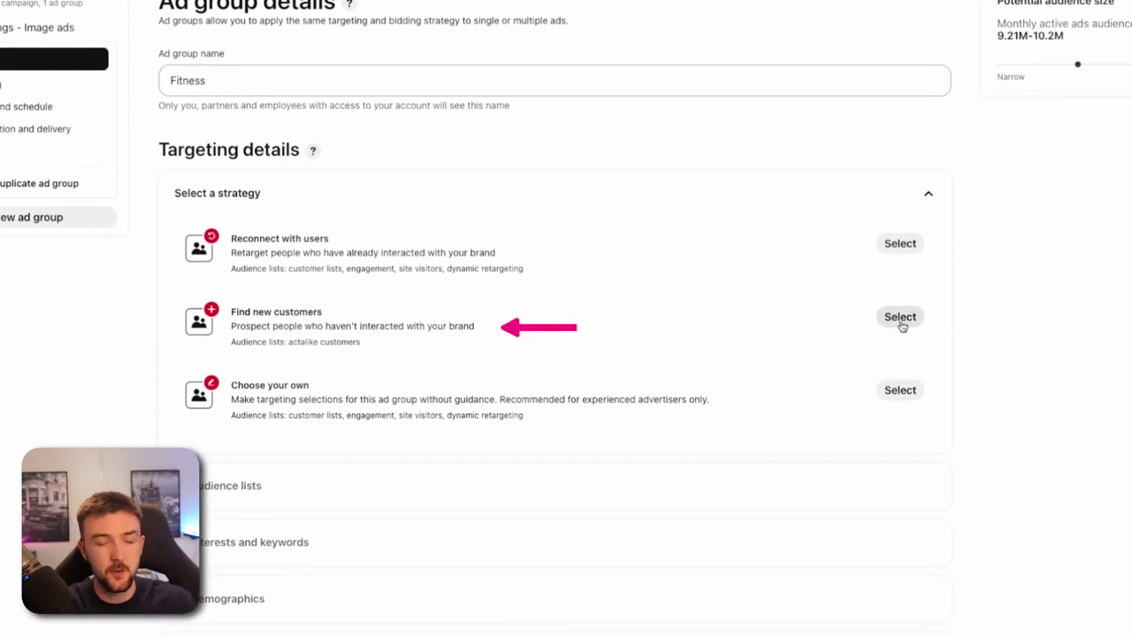
triple_click(265, 306)
click(1036, 332)
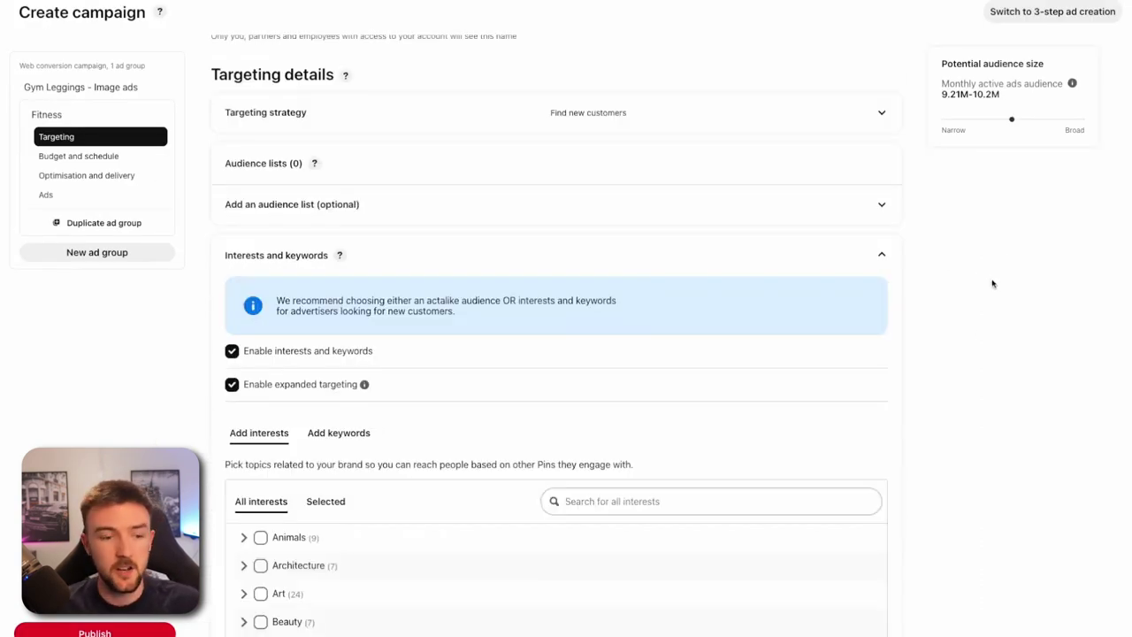
Step: Search interests for 'fitness', add Sport > Fitness and Exercises, then collapse Interests and keywords
scroll(1027, 275, down, 2)
scroll(1026, 275, down, 1)
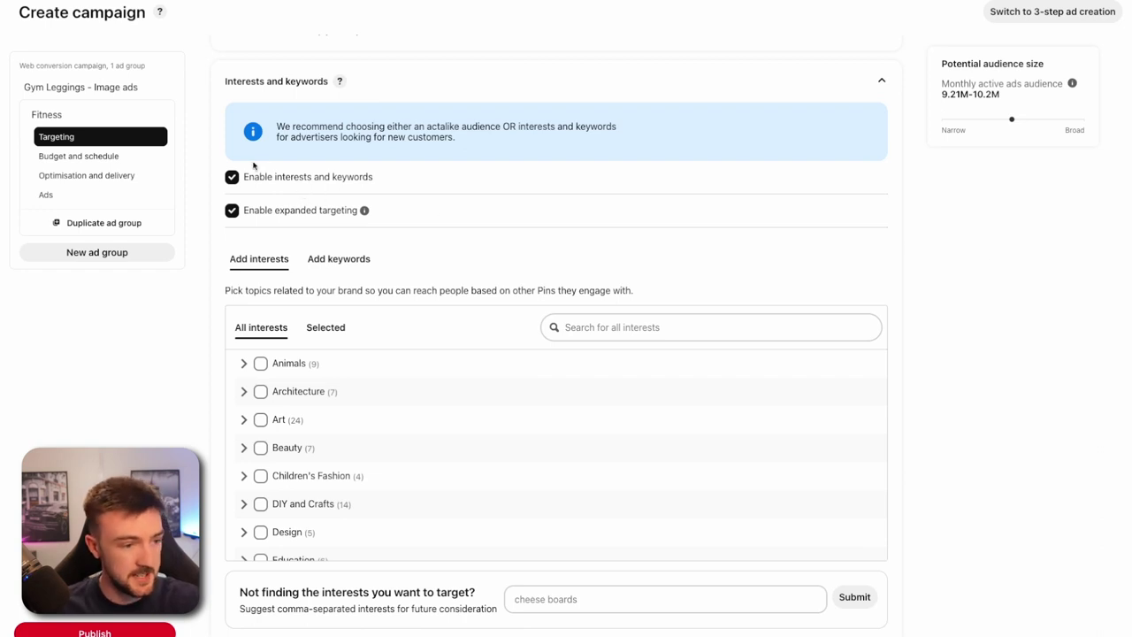
scroll(382, 470, down, 3)
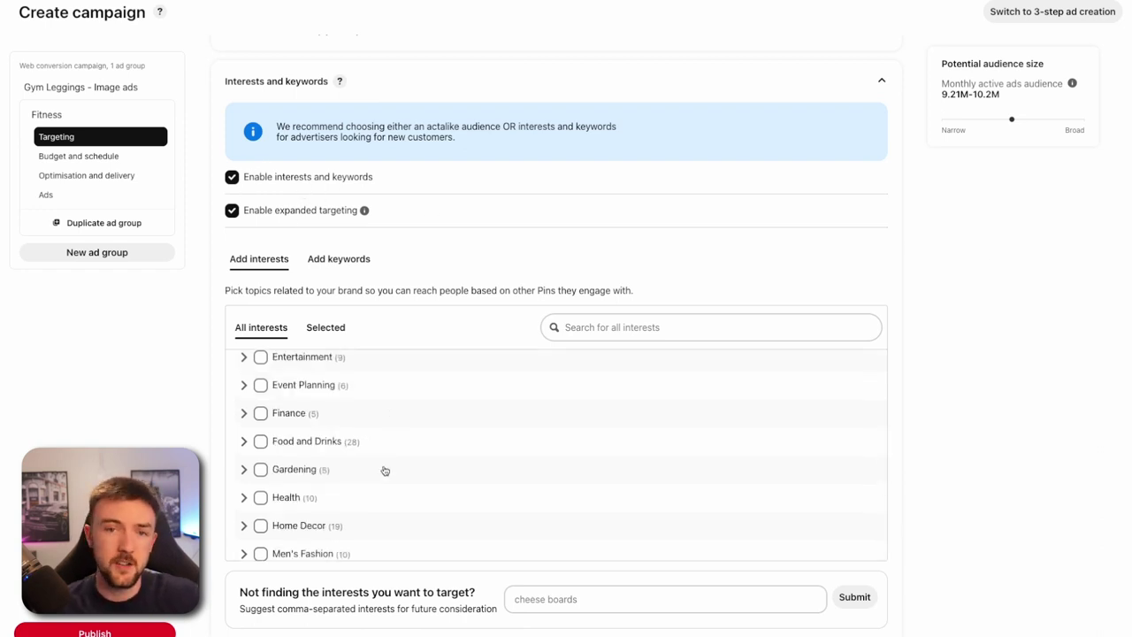
scroll(374, 451, up, 3)
click(619, 328)
text(fitnes)
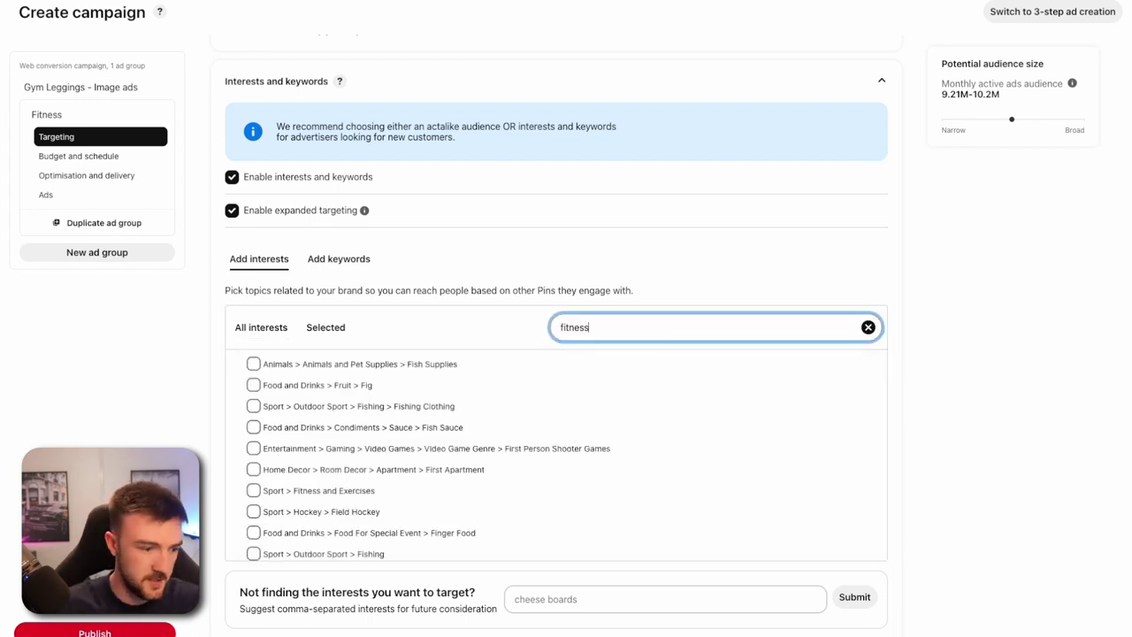
text(s)
click(254, 363)
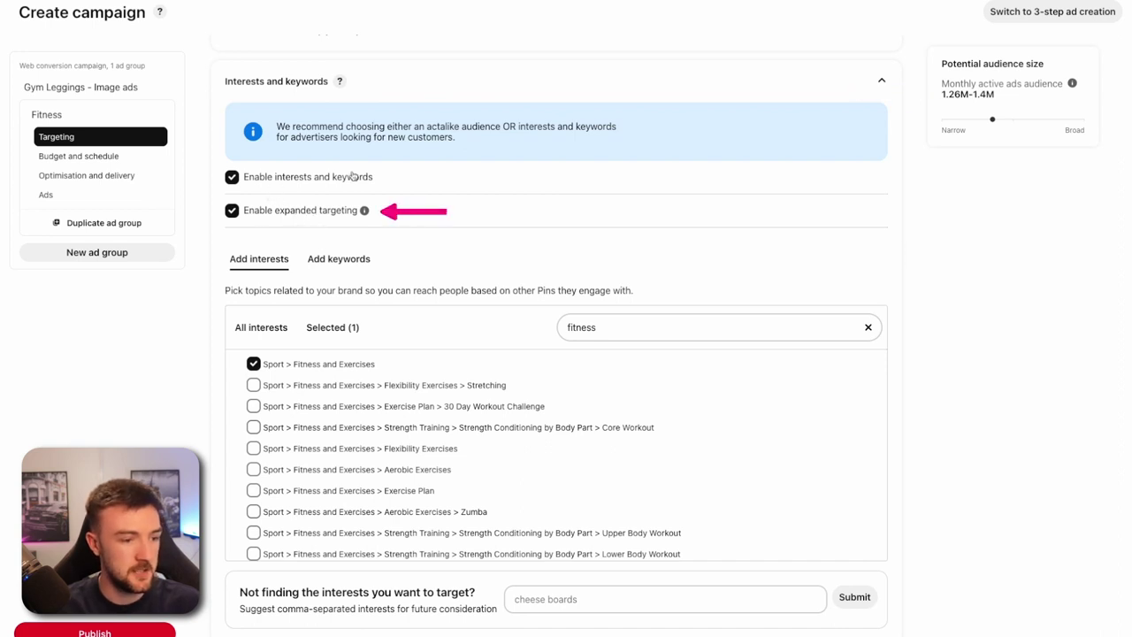
click(881, 81)
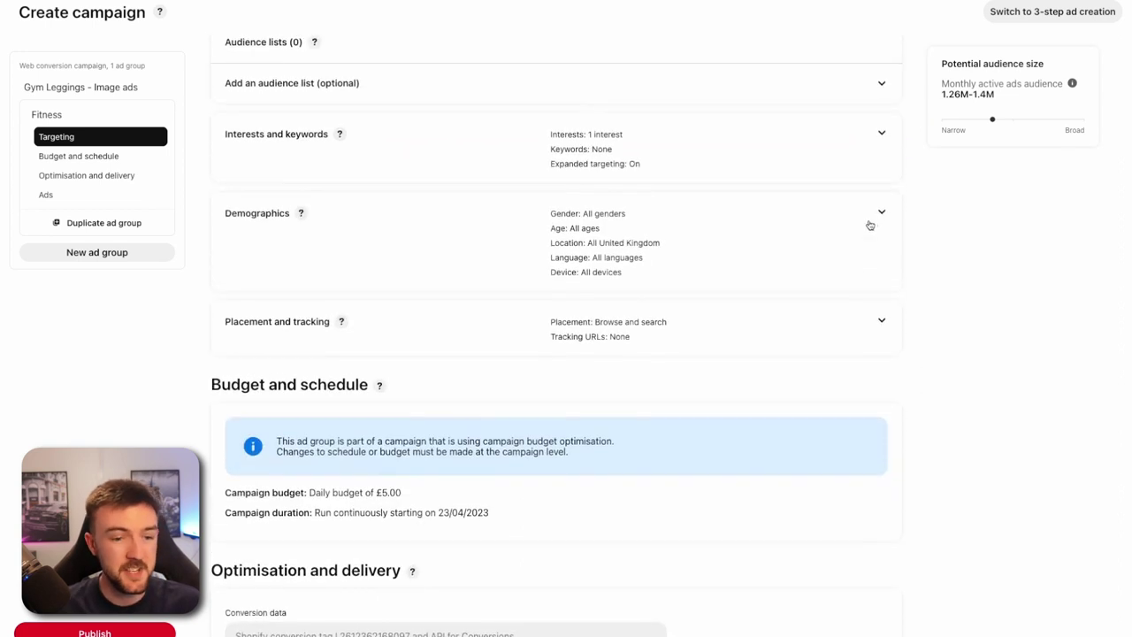
Step: In Demographics, switch to specific locations and select only the U.S
click(756, 225)
scroll(649, 331, down, 2)
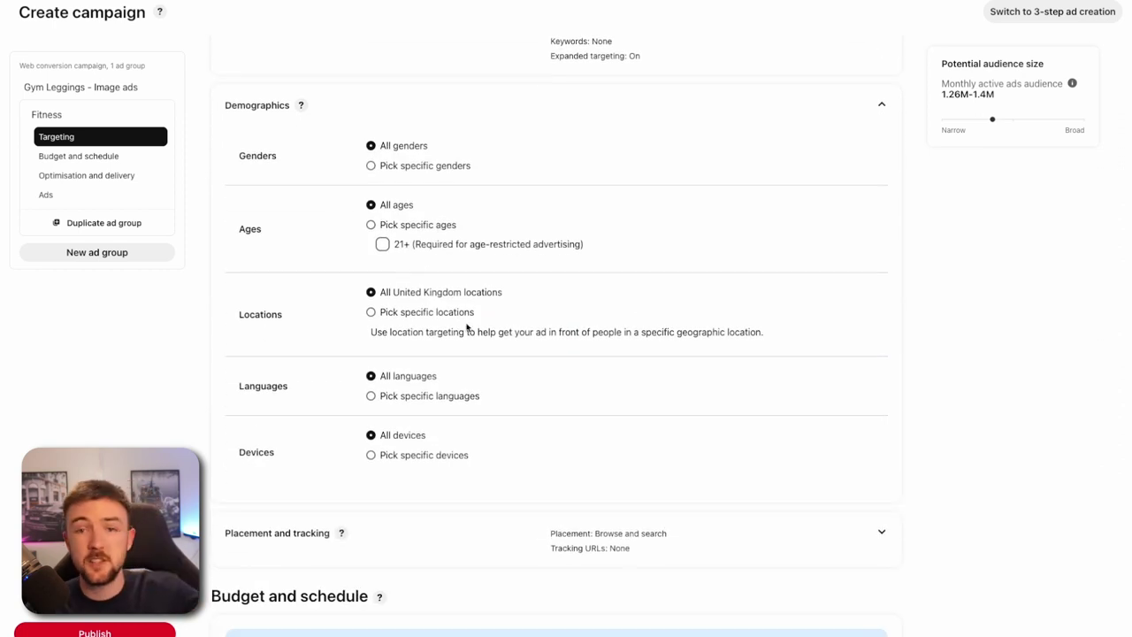
click(410, 312)
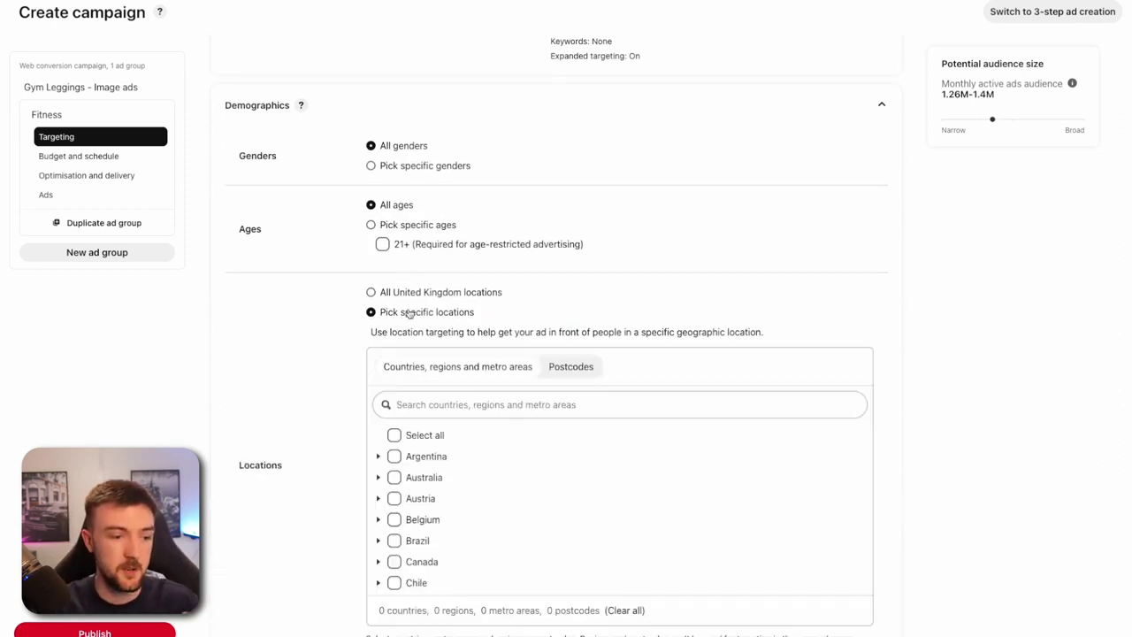
click(447, 403)
text(united)
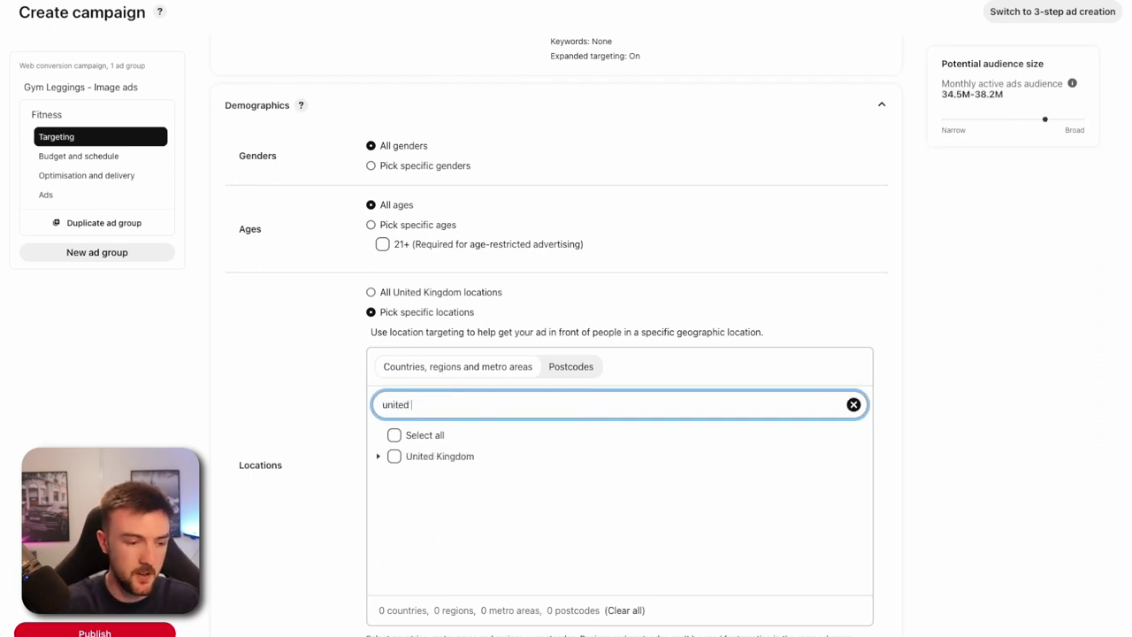
key(BackSpace)
key(BackSpace)
key(BackSpace)
key(BackSpace)
key(BackSpace)
key(BackSpace)
key(BackSpace)
scroll(394, 531, down, 5)
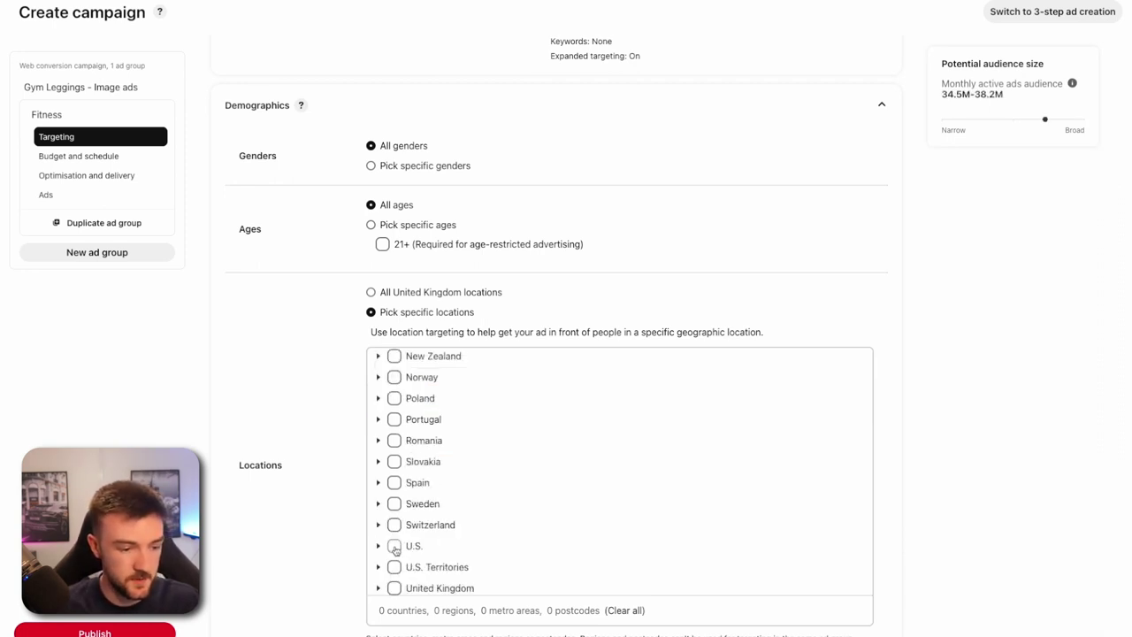
click(393, 545)
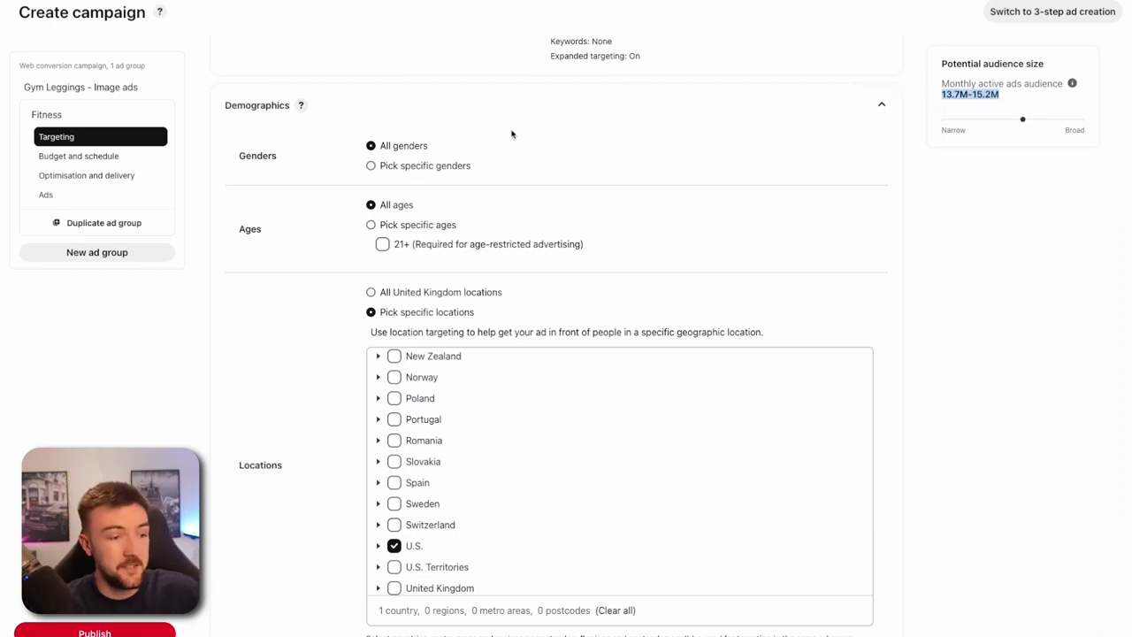
scroll(1054, 305, down, 4)
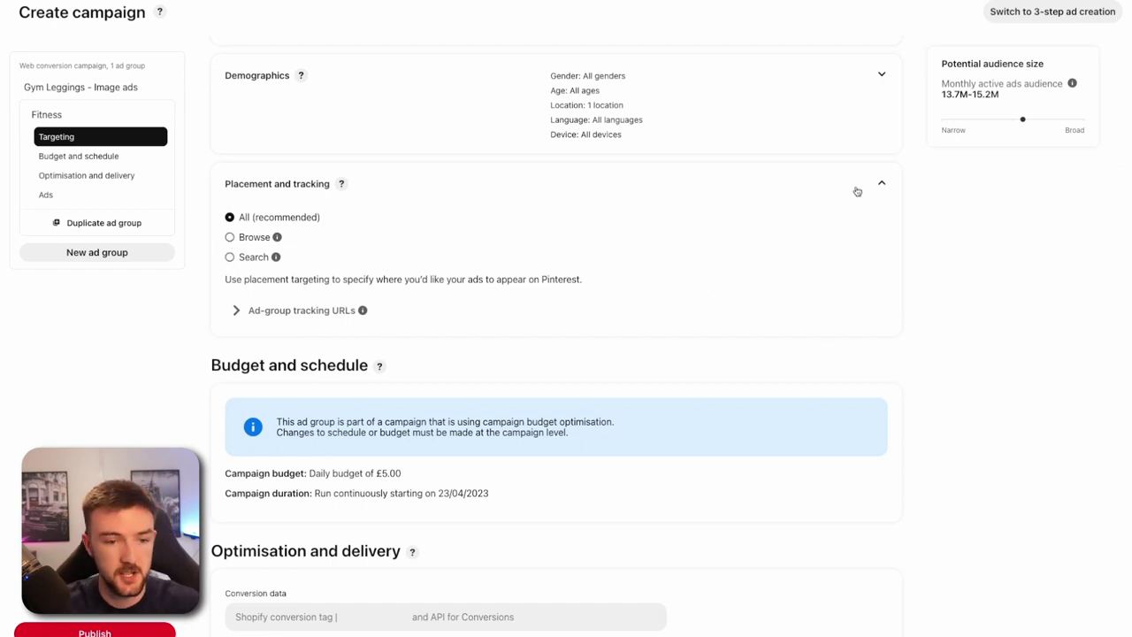
Step: Collapse Placement and tracking and choose Checkout as the conversion event
click(882, 184)
scroll(947, 258, down, 4)
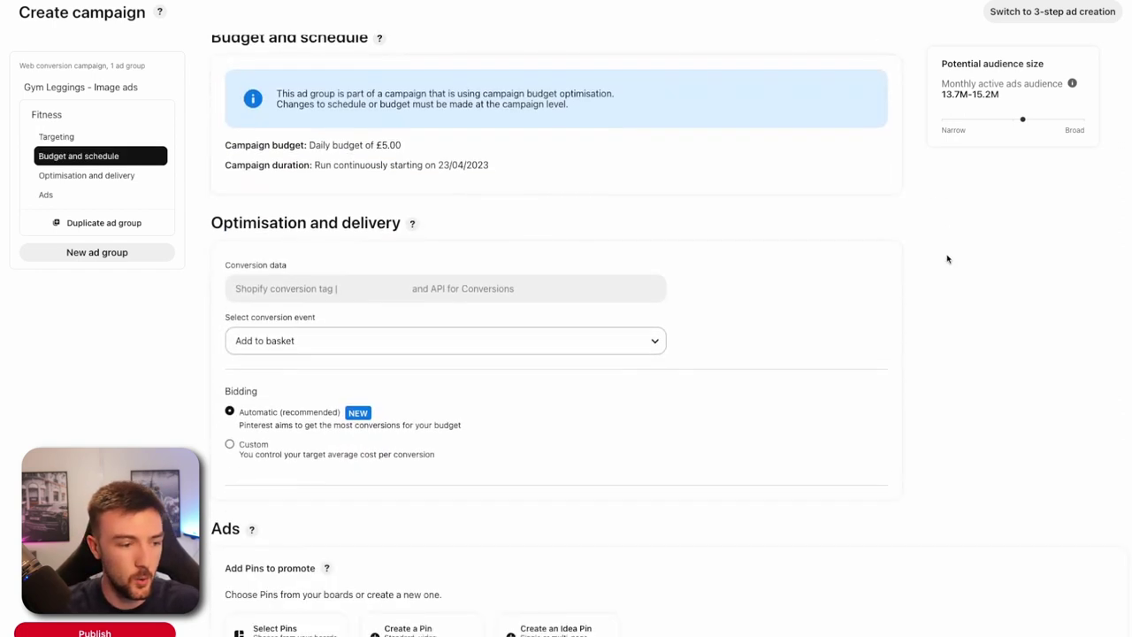
triple_click(317, 141)
click(581, 260)
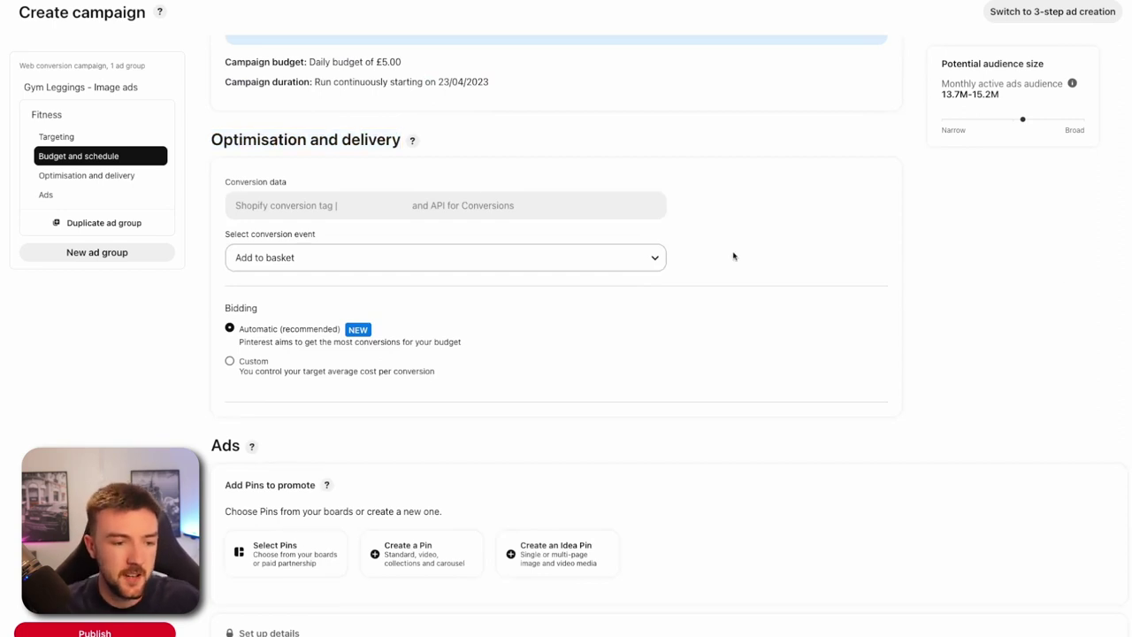
click(581, 260)
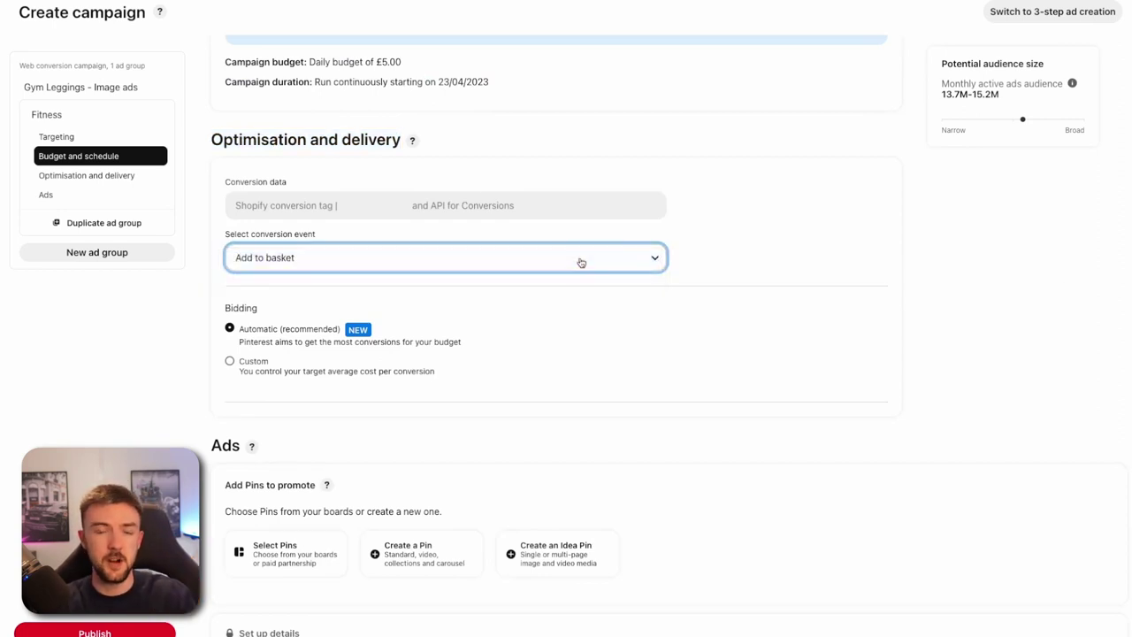
click(581, 260)
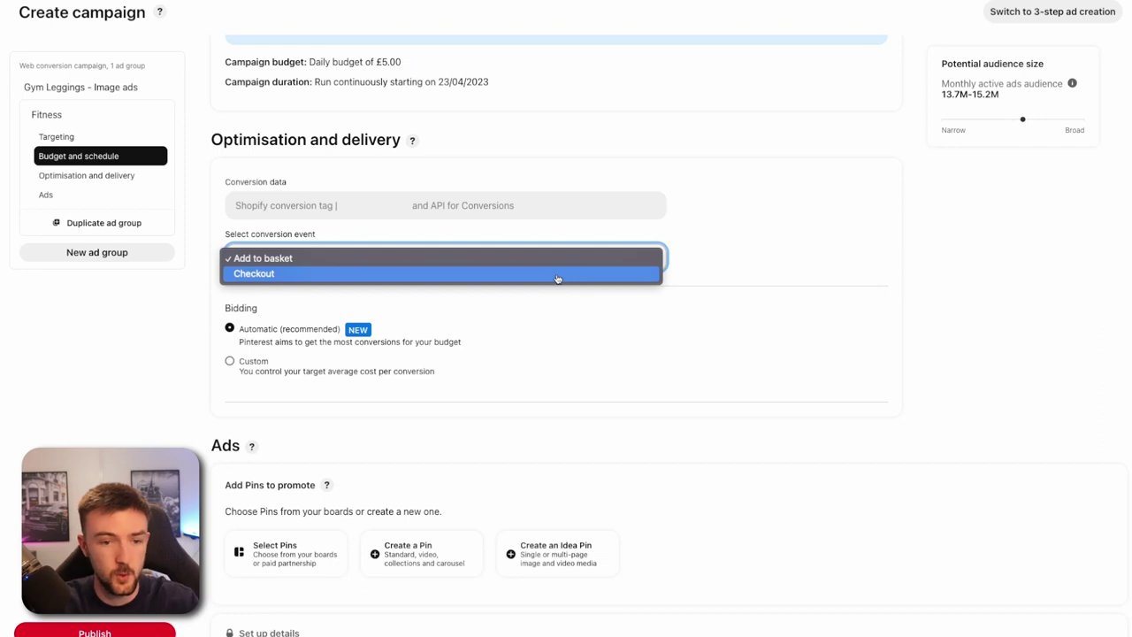
click(558, 276)
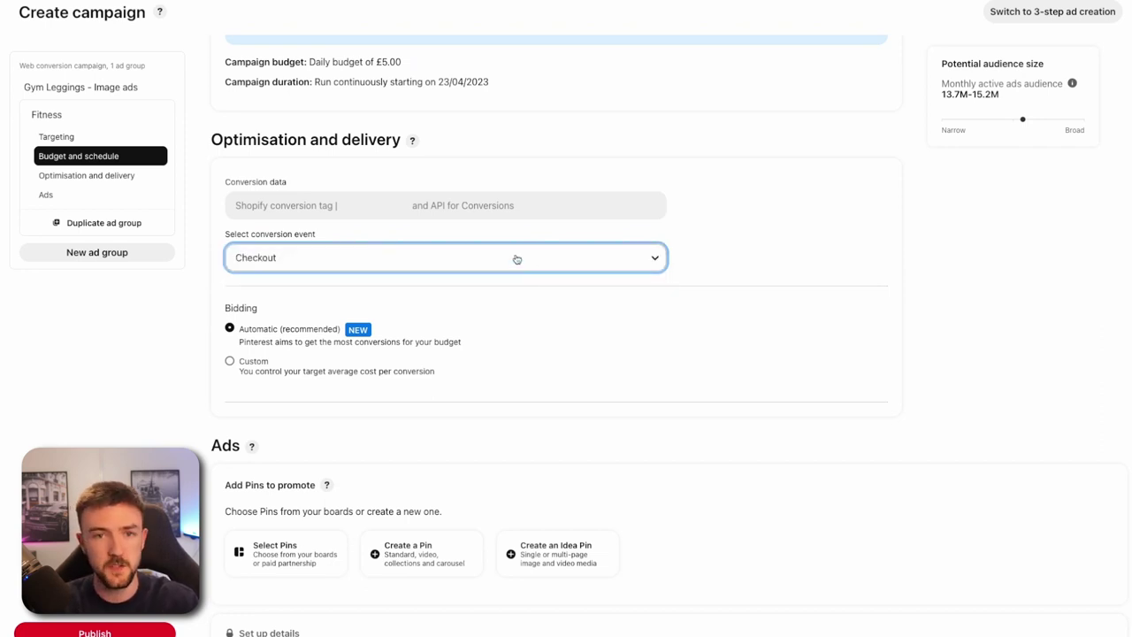
Step: Briefly revert the conversion event to Add to basket, then set it to Checkout again
click(516, 259)
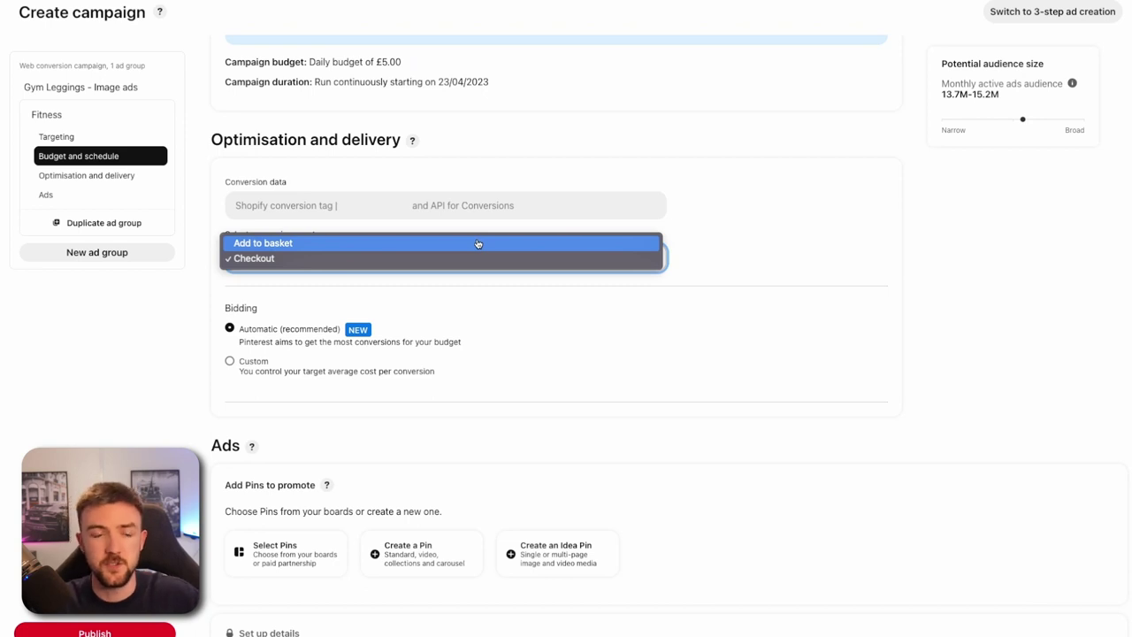
click(477, 243)
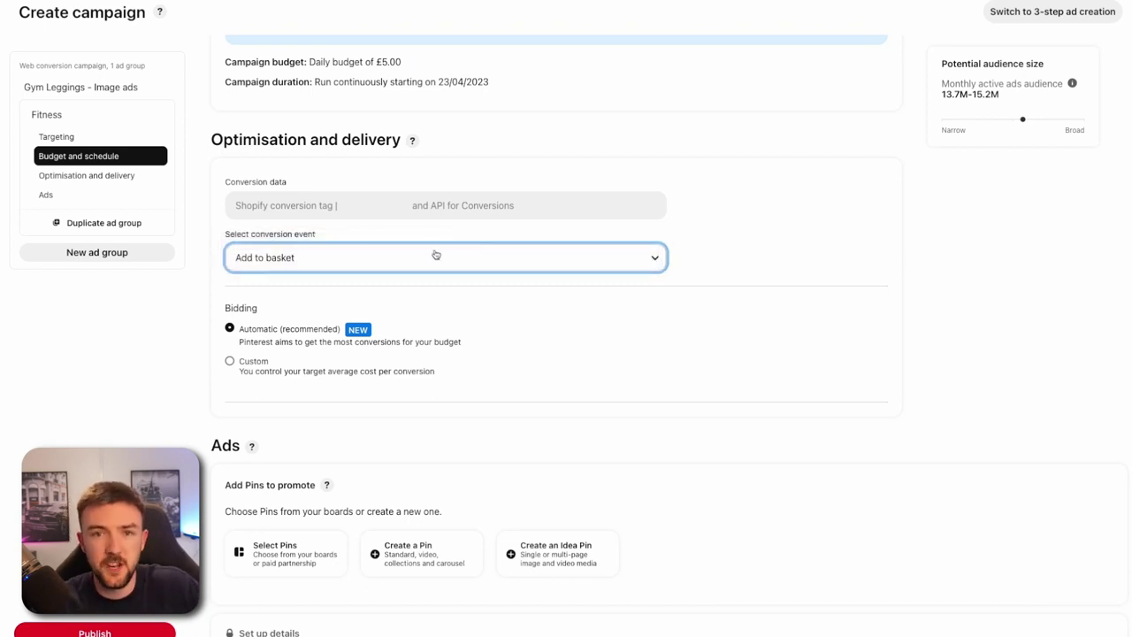
click(436, 255)
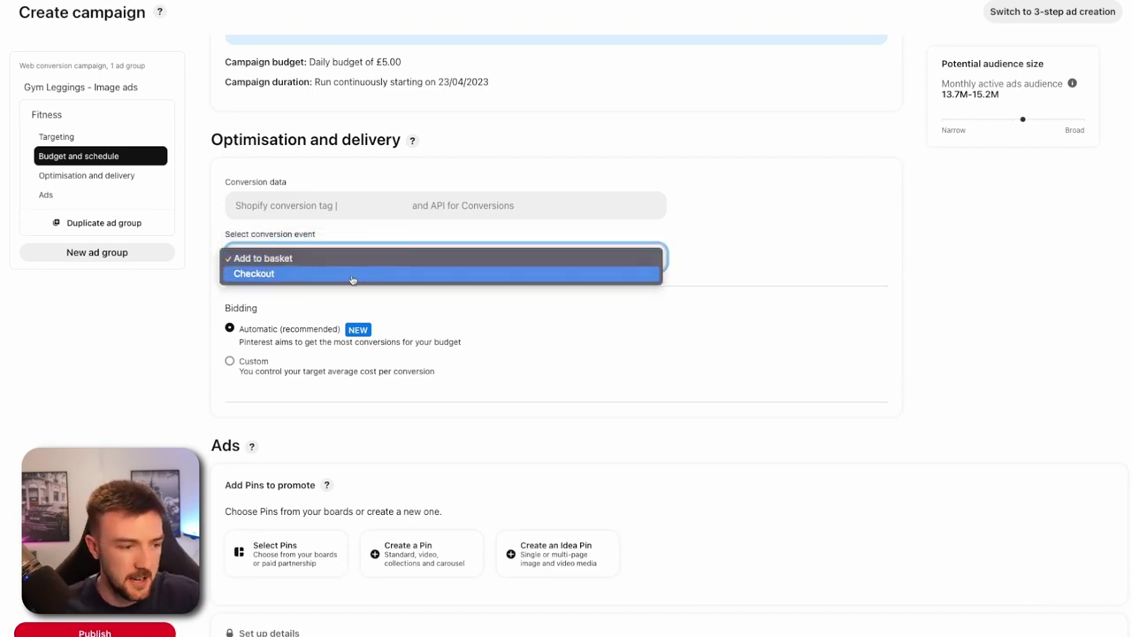
click(968, 224)
scroll(933, 326, down, 1)
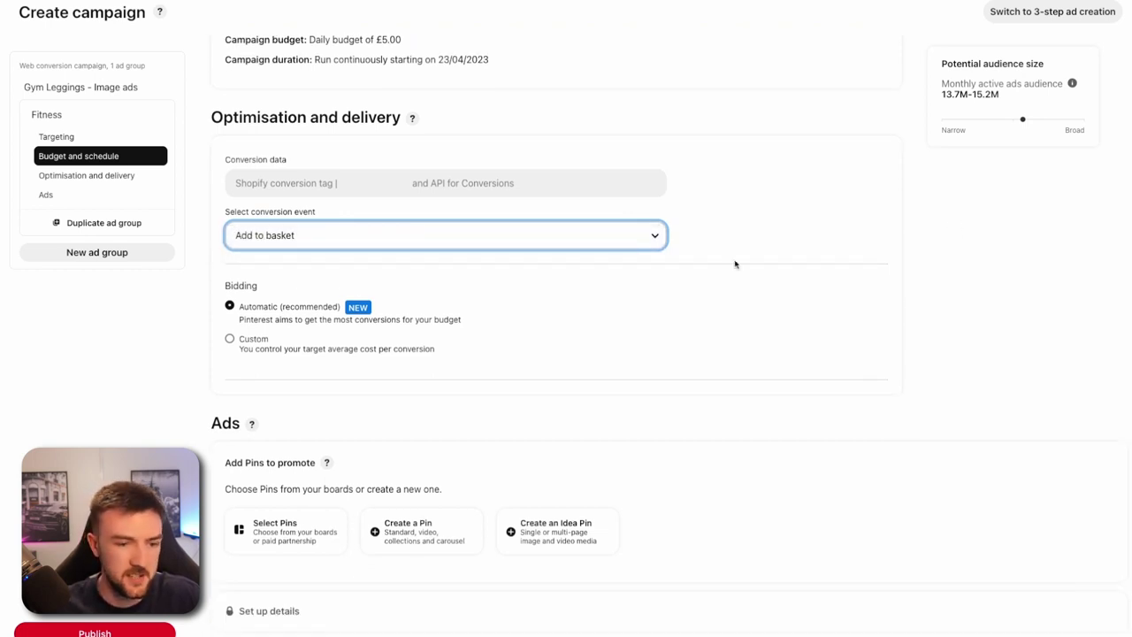
click(586, 244)
click(579, 251)
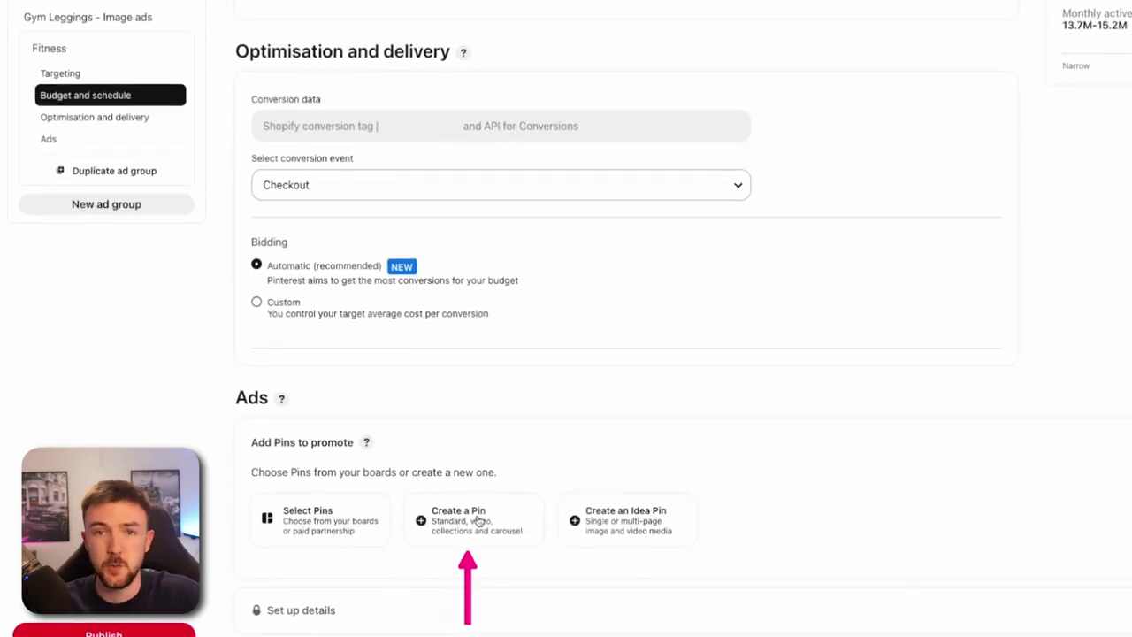
Step: Start creating a new Pin from the campaign's Ads section
click(477, 522)
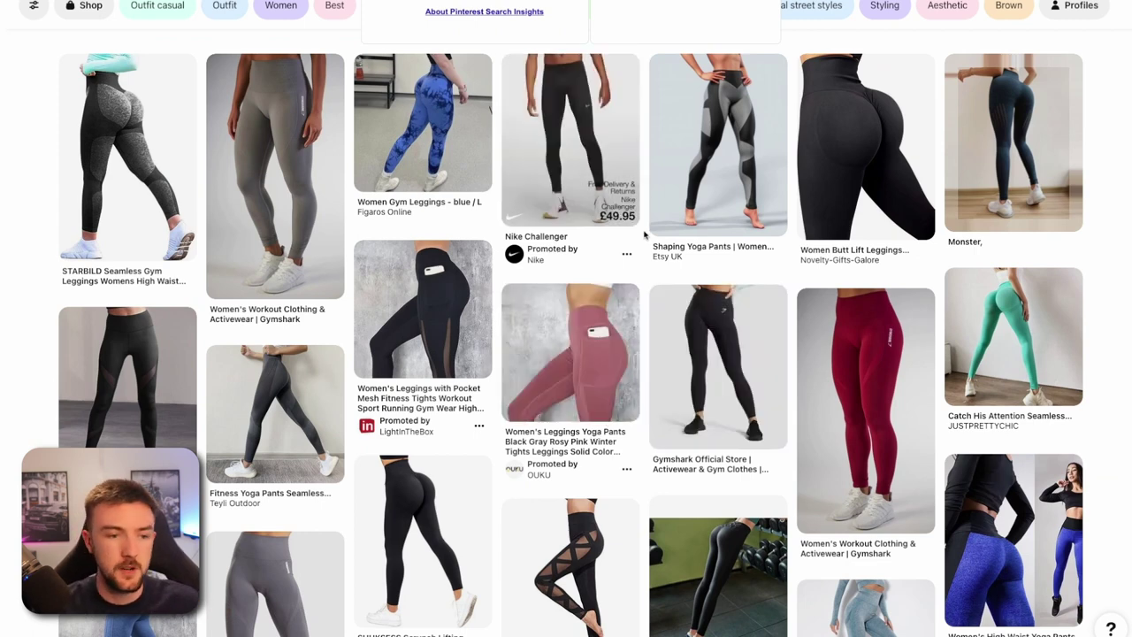
scroll(644, 234, down, 6)
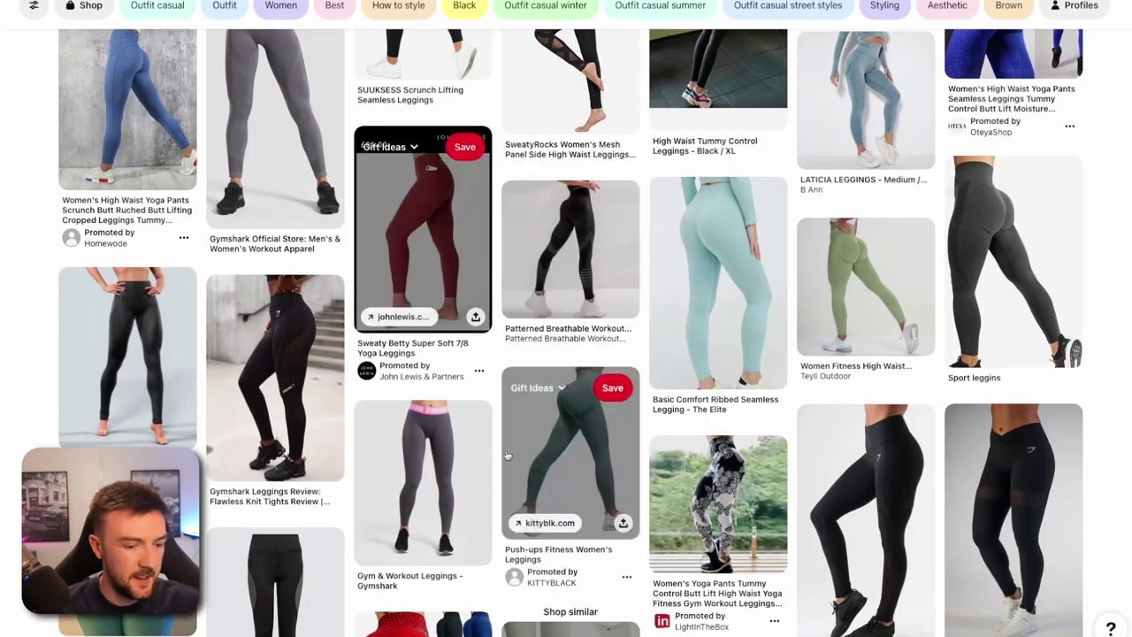
scroll(570, 443, down, 6)
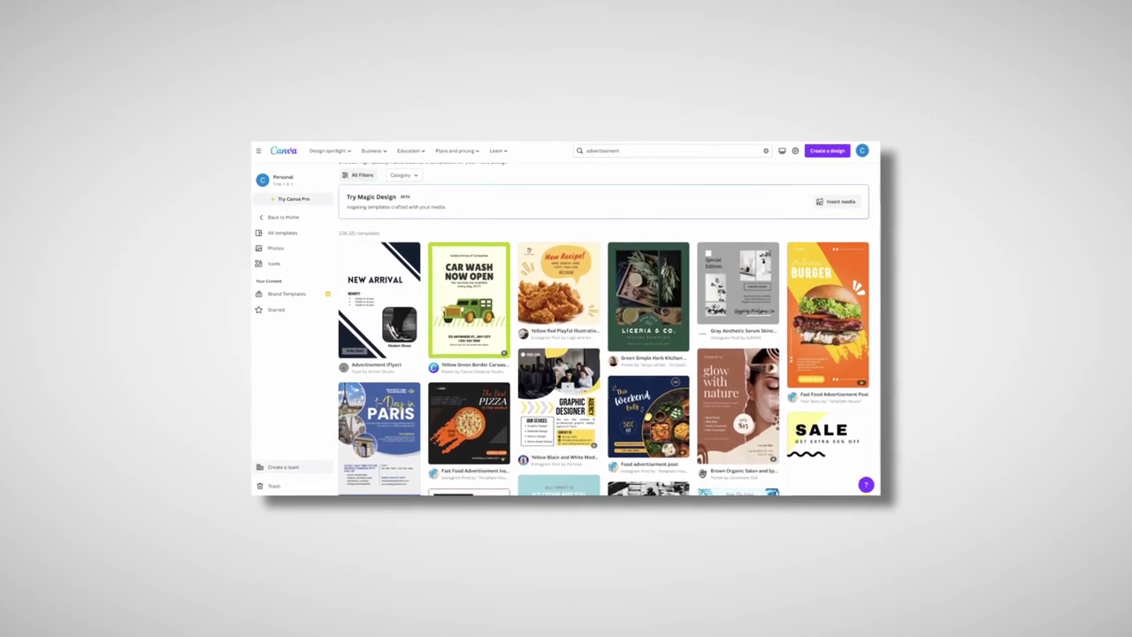
scroll(601, 354, down, 1)
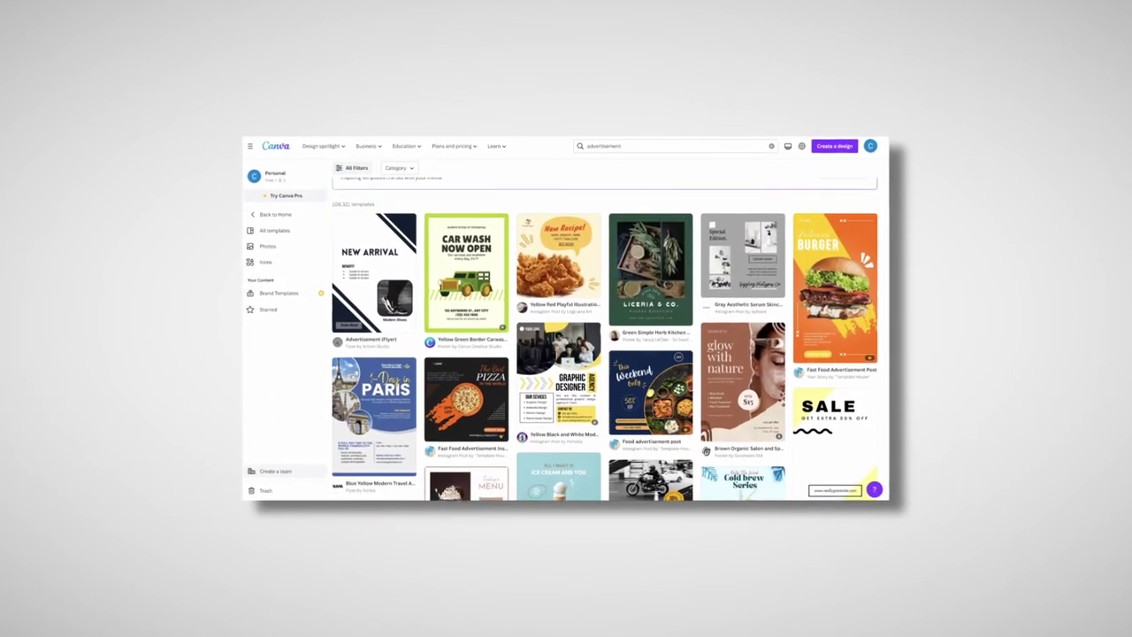